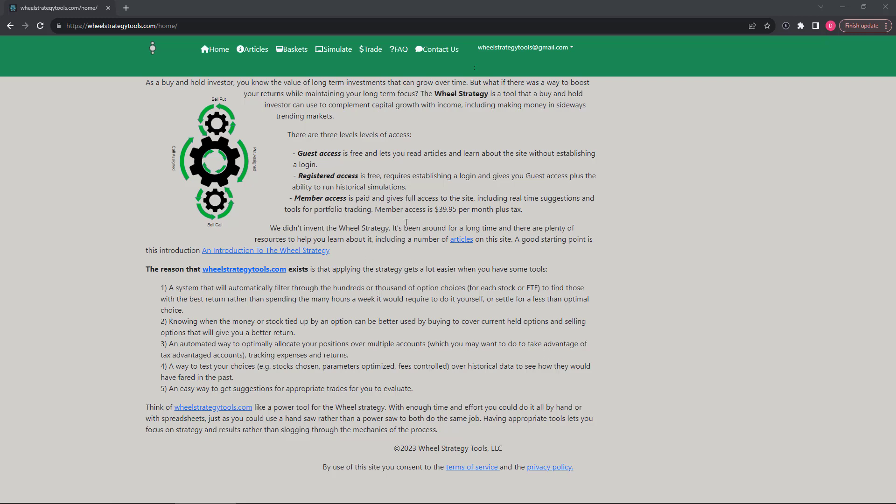
# Create a new simulation scenario named "Video Scenario".
pyautogui.click(340, 51)
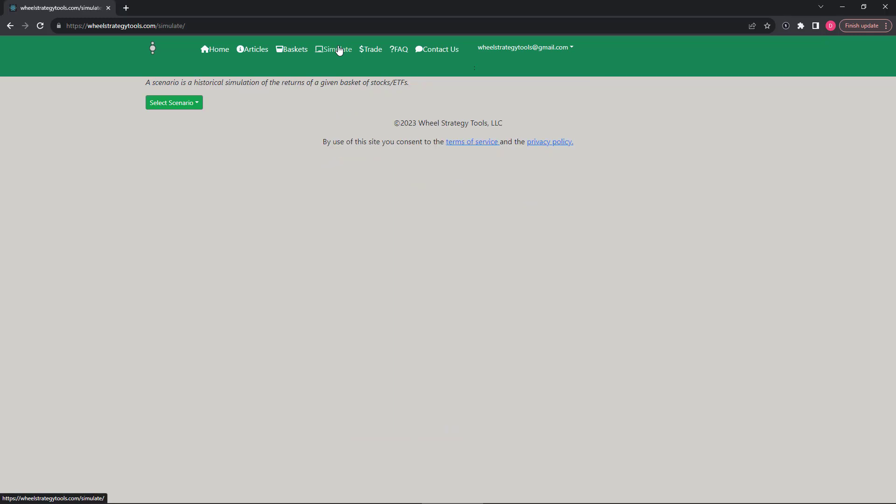
pyautogui.click(189, 103)
pyautogui.click(193, 122)
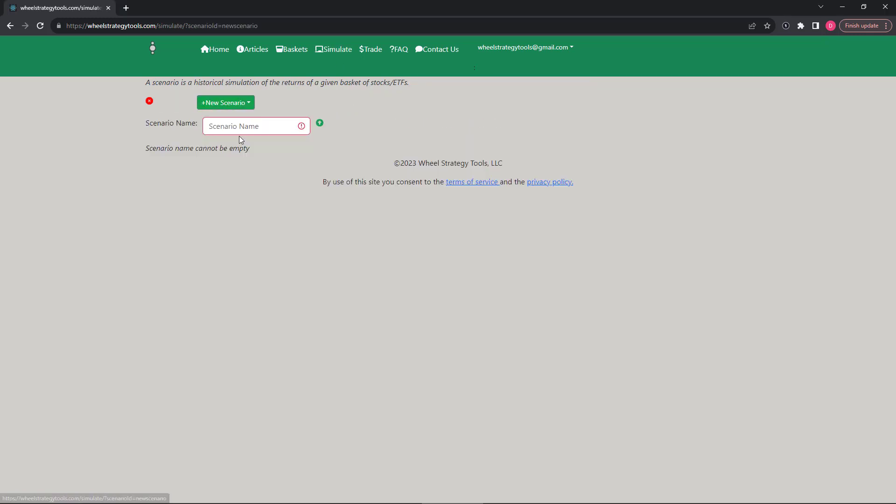
pyautogui.click(249, 129)
pyautogui.write('Vide')
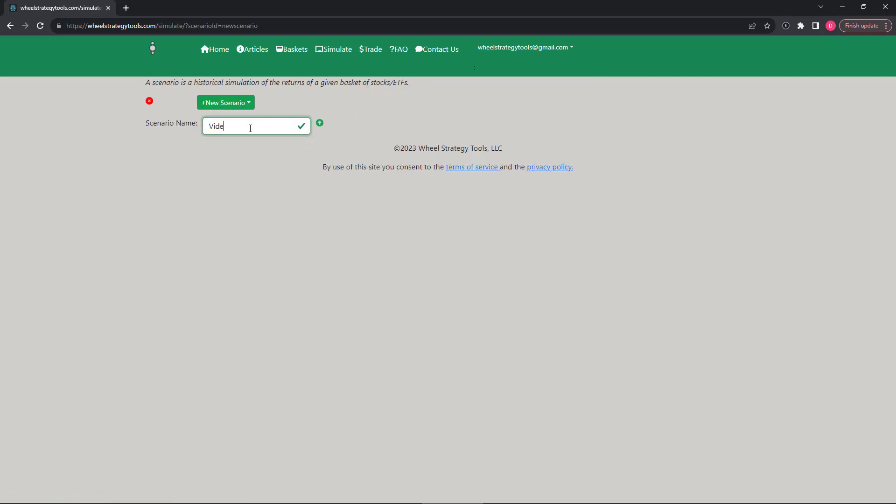
pyautogui.write('o Scenario')
pyautogui.press('Return')
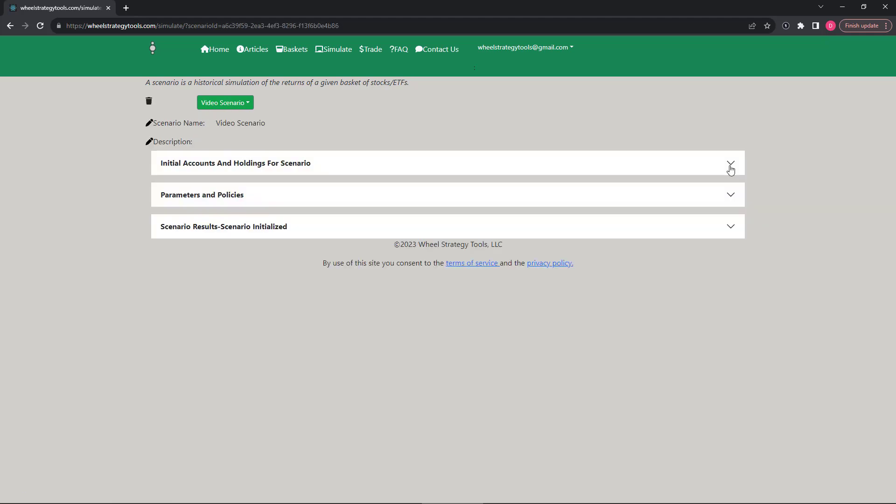
# View the scenario's initial accounts and holdings, and the Accounts and Holdings section of the Trade page.
pyautogui.click(731, 164)
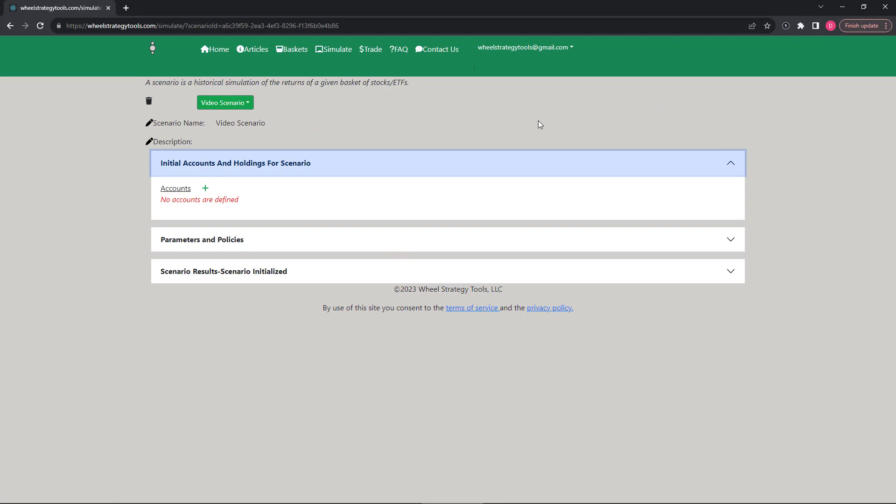
pyautogui.click(377, 50)
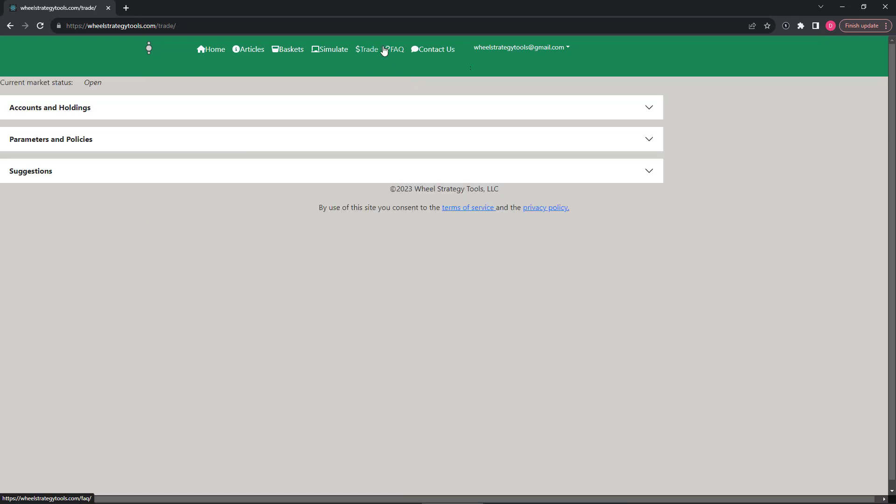
pyautogui.click(649, 109)
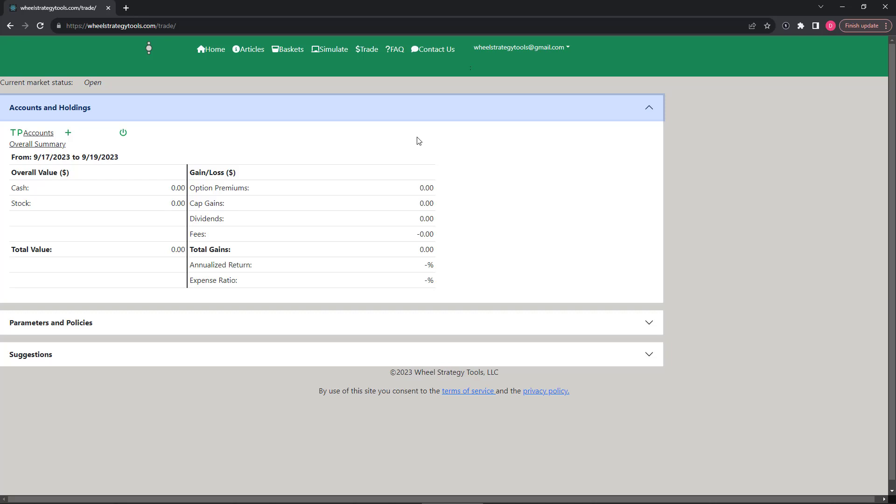
# Return to Video Scenario in the simulator and add an initial account named "my simulation account".
pyautogui.click(329, 48)
pyautogui.click(202, 102)
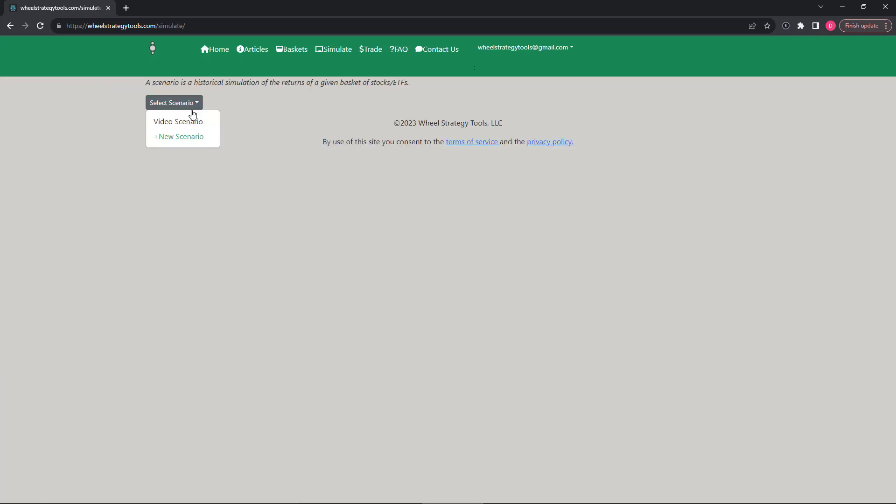
pyautogui.click(192, 121)
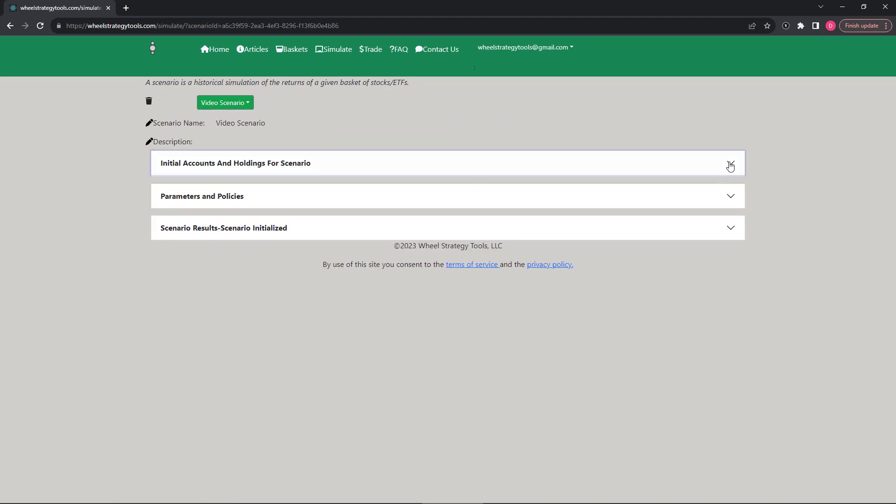
pyautogui.click(730, 164)
pyautogui.click(205, 188)
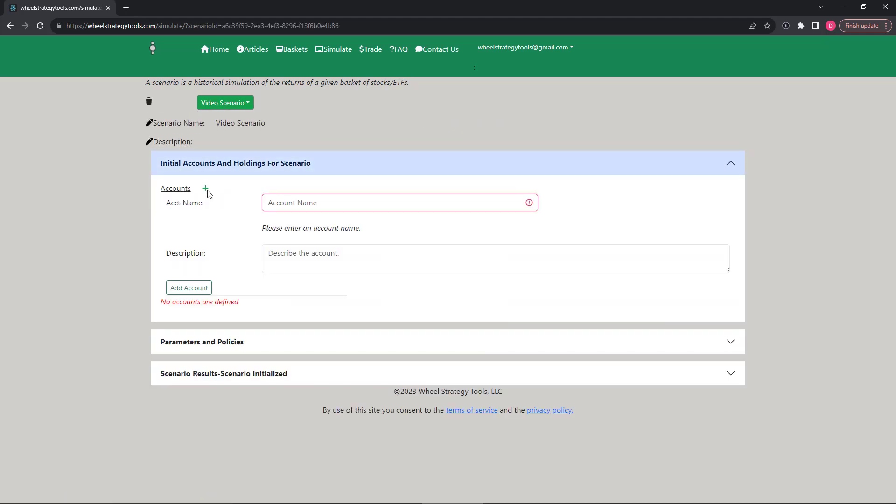
pyautogui.click(298, 202)
pyautogui.write('my')
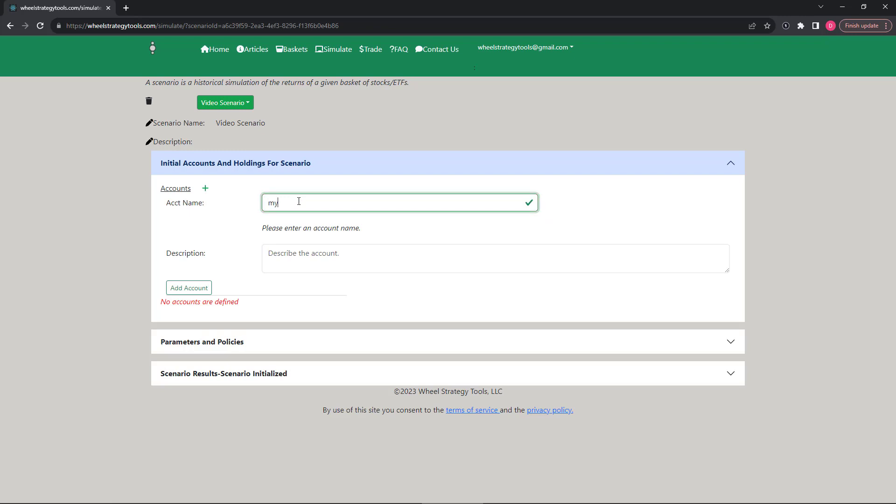
pyautogui.write(' simulation account')
pyautogui.click(202, 289)
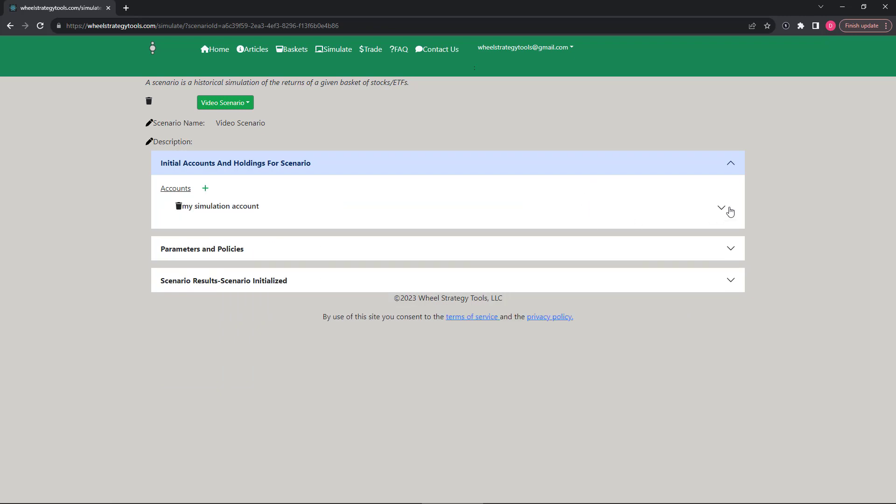
# Record a cash deposit of $100000 in the scenario account "my simulation account".
pyautogui.click(728, 210)
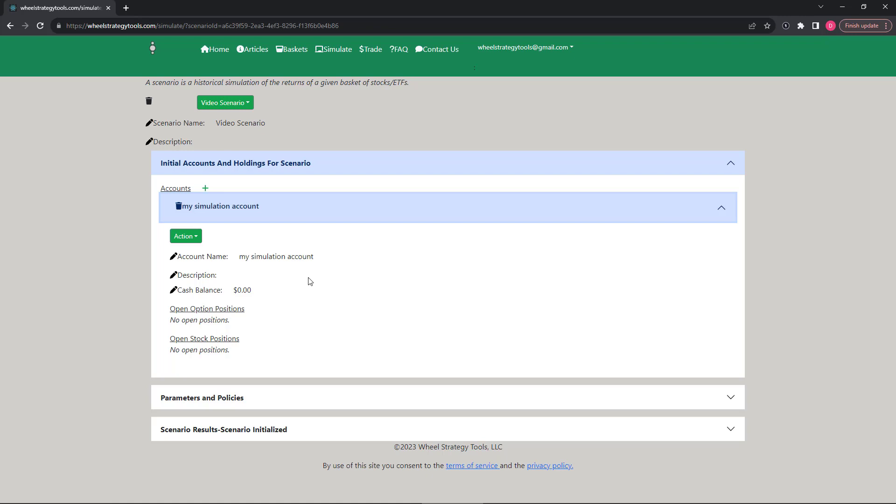
pyautogui.click(191, 239)
pyautogui.click(200, 255)
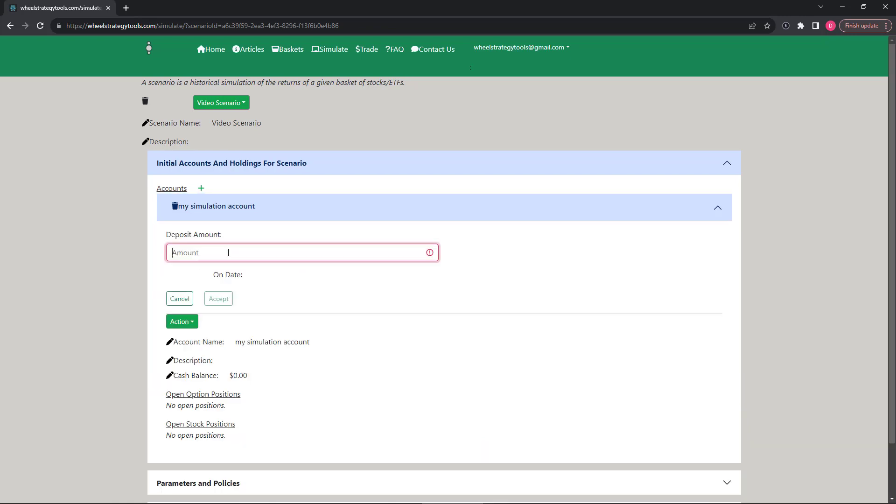
pyautogui.write('100000')
pyautogui.click(220, 299)
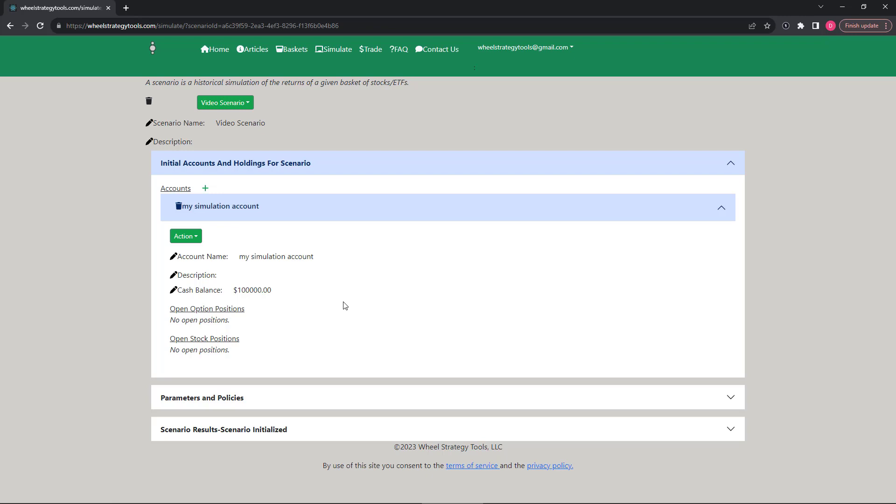
# Start adding a put option with no effect on cash to the account, choosing SPY as its ticker.
pyautogui.click(196, 240)
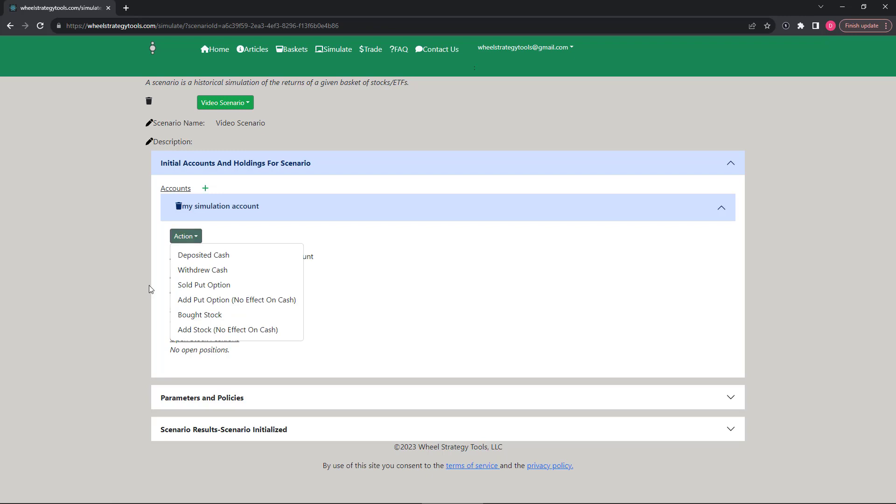
pyautogui.click(222, 299)
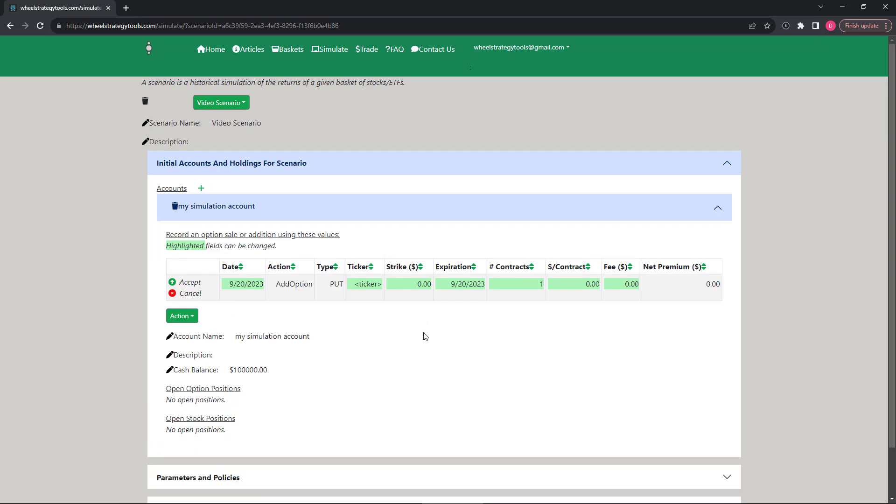
pyautogui.click(371, 285)
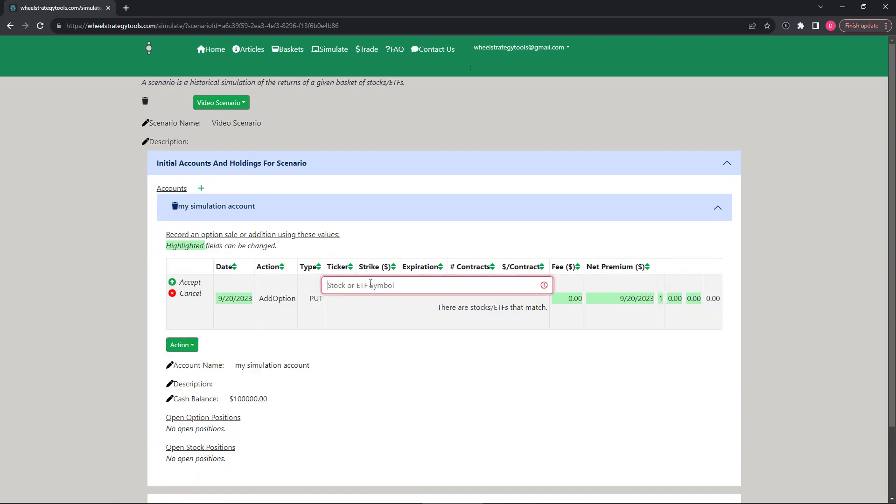
pyautogui.write('SPY')
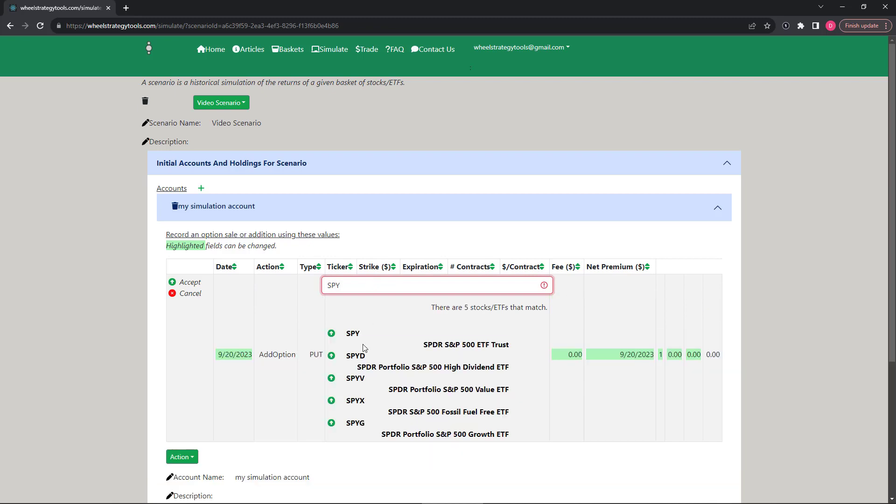
pyautogui.click(357, 336)
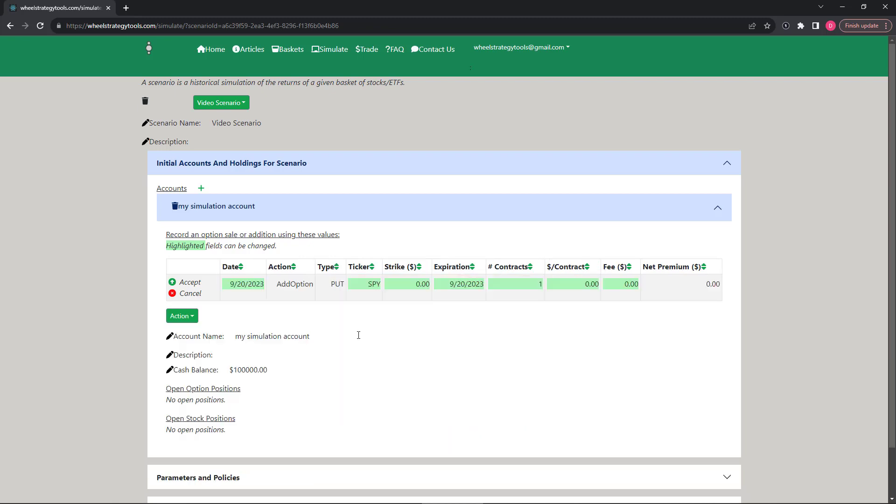
# Set the SPY put option's strike to $440 and its expiration to 9/22/2023.
pyautogui.click(417, 285)
pyautogui.press('BackSpace')
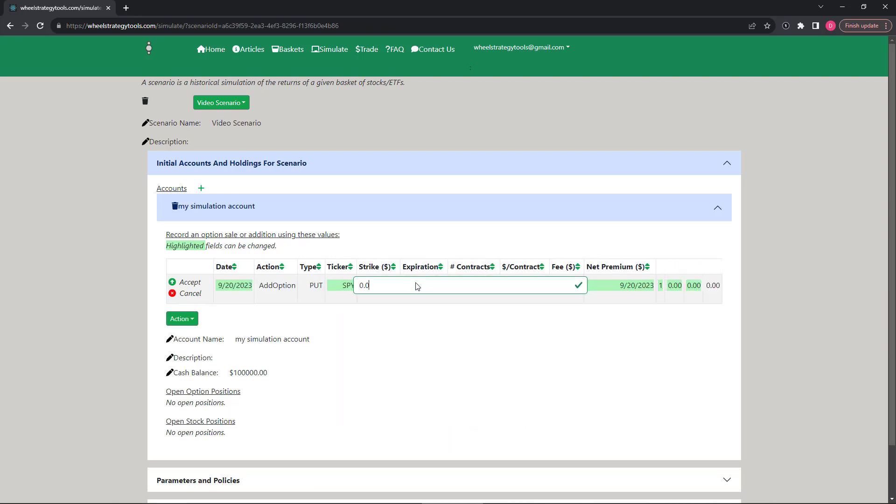
pyautogui.press('BackSpace')
pyautogui.press('BackSpace')
pyautogui.press('BackSpace')
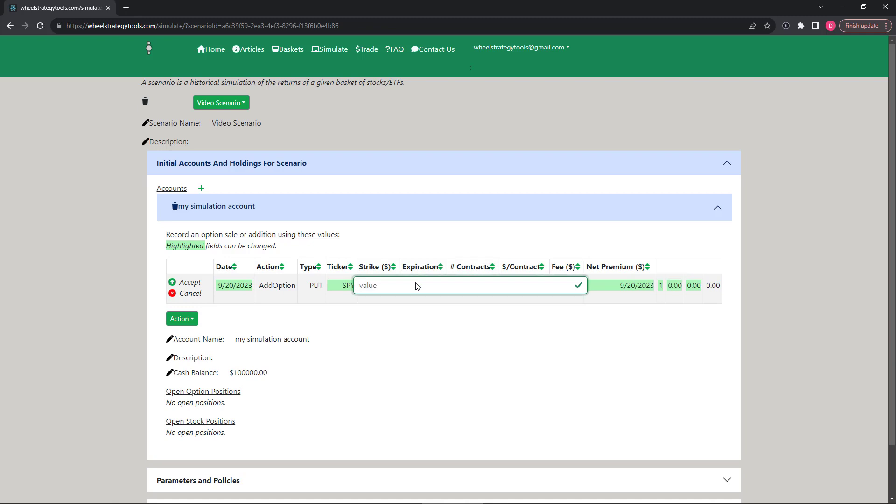
pyautogui.write('440')
pyautogui.press('Return')
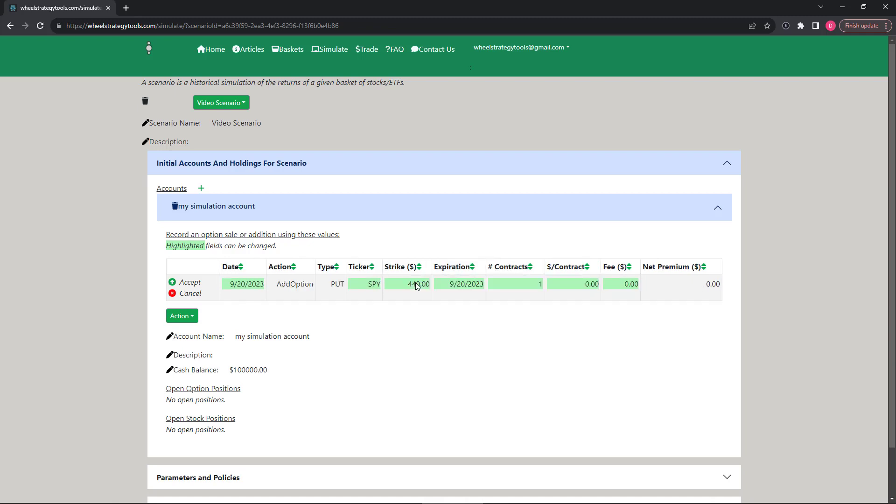
pyautogui.click(458, 285)
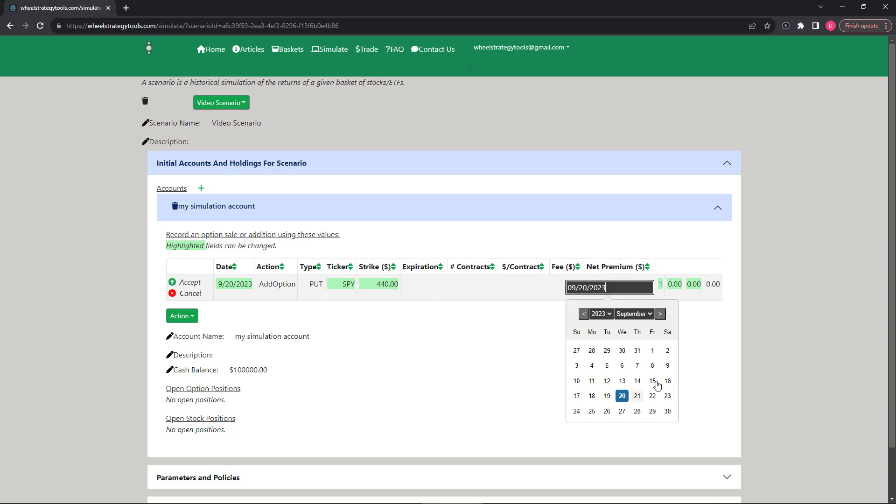
pyautogui.click(653, 396)
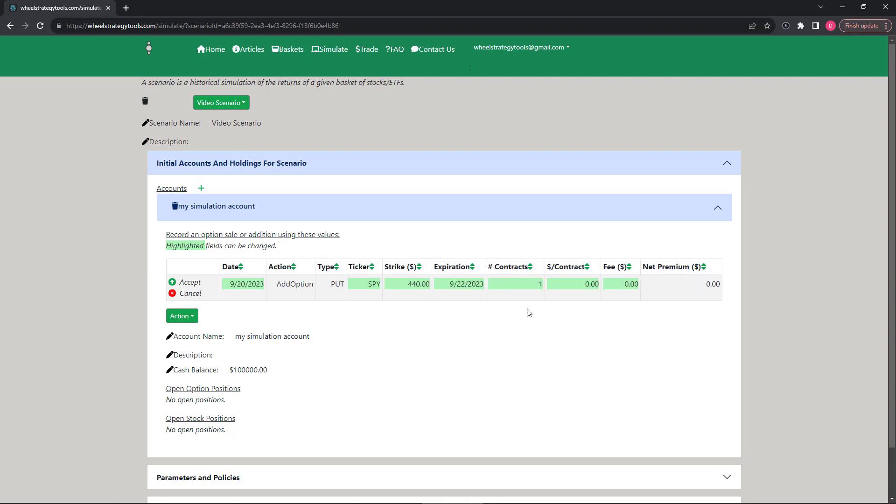
# Set the SPY put's price per contract to $1.00 and its fee to $0.65, and accept the option entry.
pyautogui.click(578, 285)
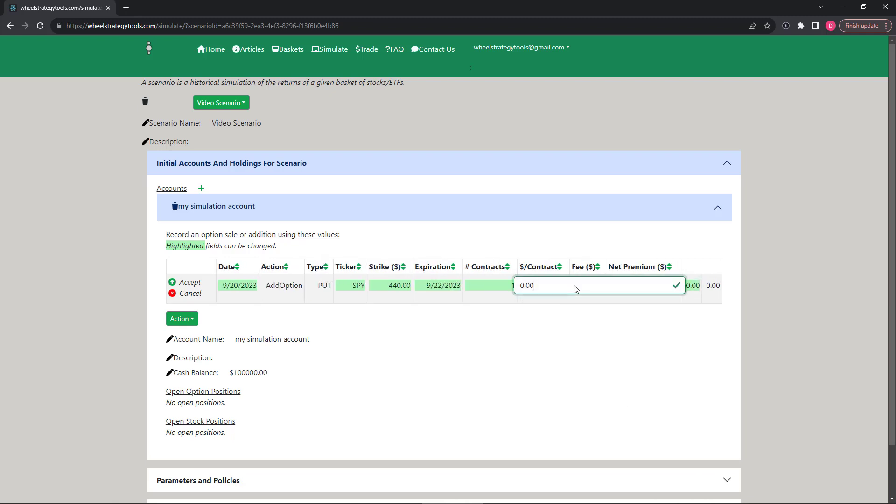
pyautogui.press('BackSpace')
pyautogui.press('BackSpace')
pyautogui.press('BackSpace')
pyautogui.press('BackSpace')
pyautogui.write('1')
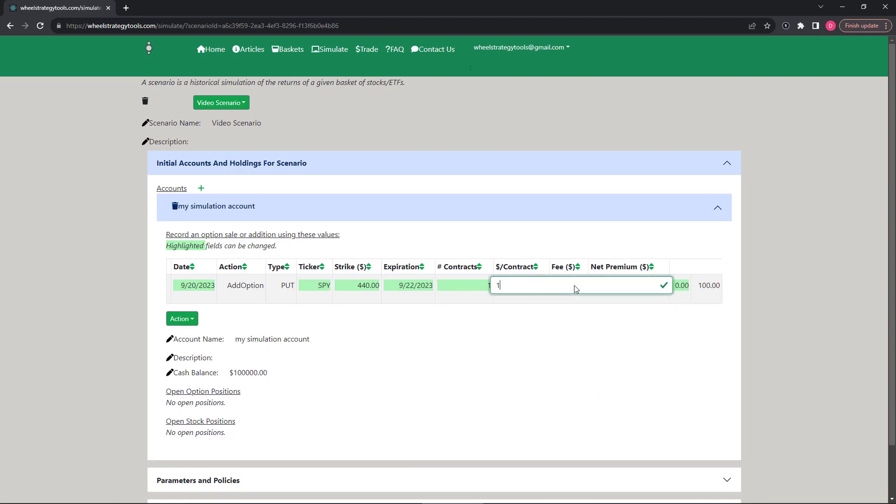
pyautogui.press('Return')
pyautogui.click(607, 285)
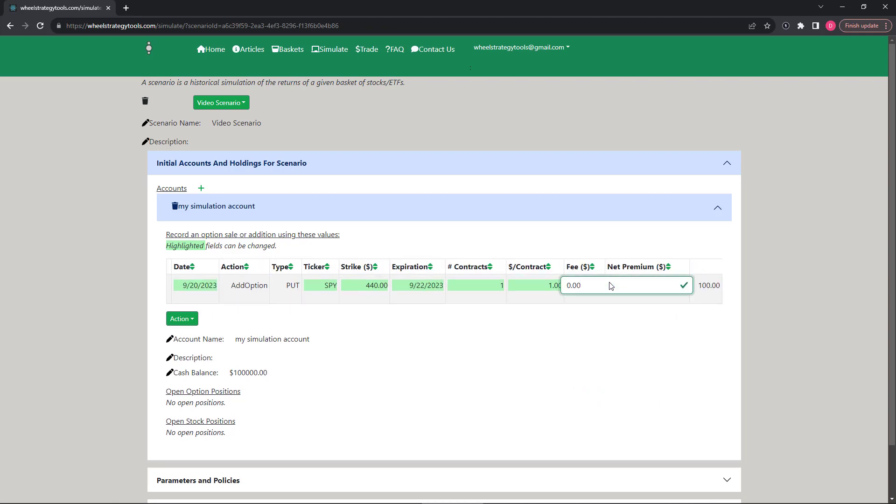
pyautogui.press('BackSpace')
pyautogui.press('BackSpace')
pyautogui.write('65')
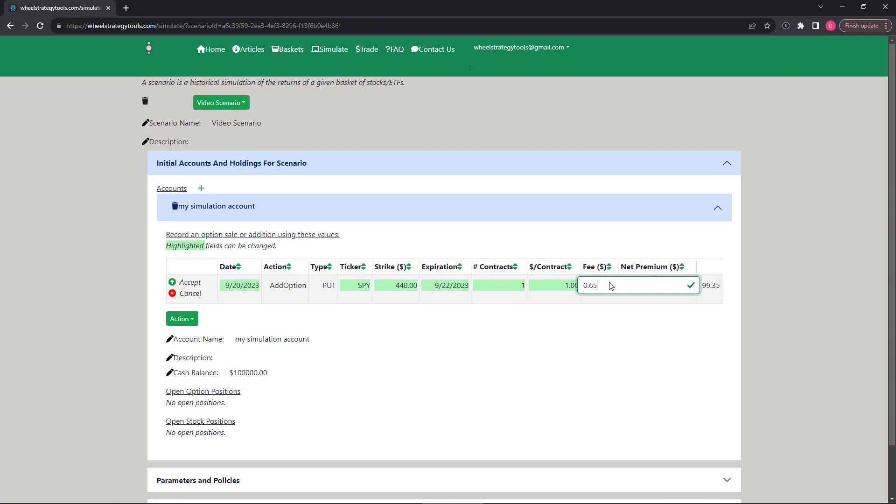
pyautogui.press('Return')
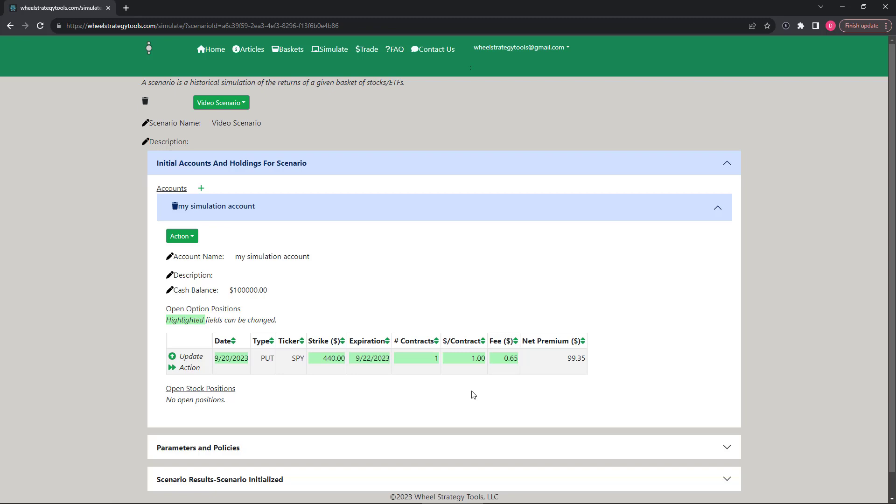
pyautogui.click(183, 239)
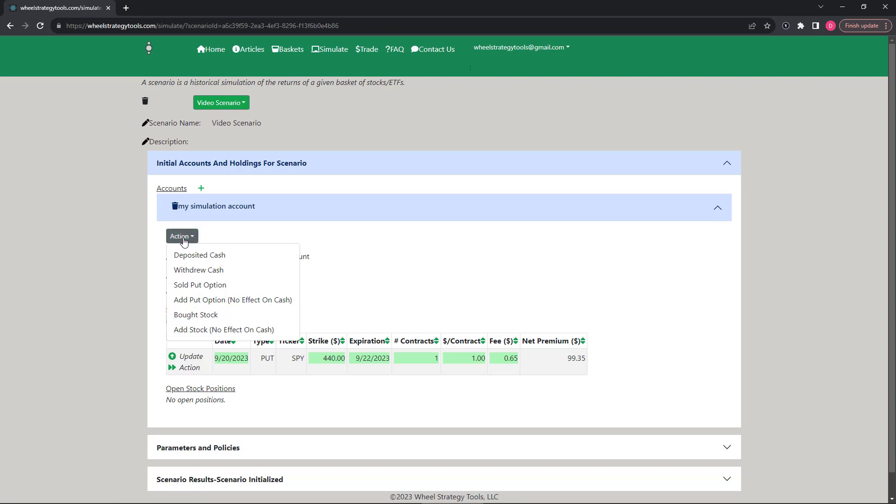
pyautogui.click(200, 285)
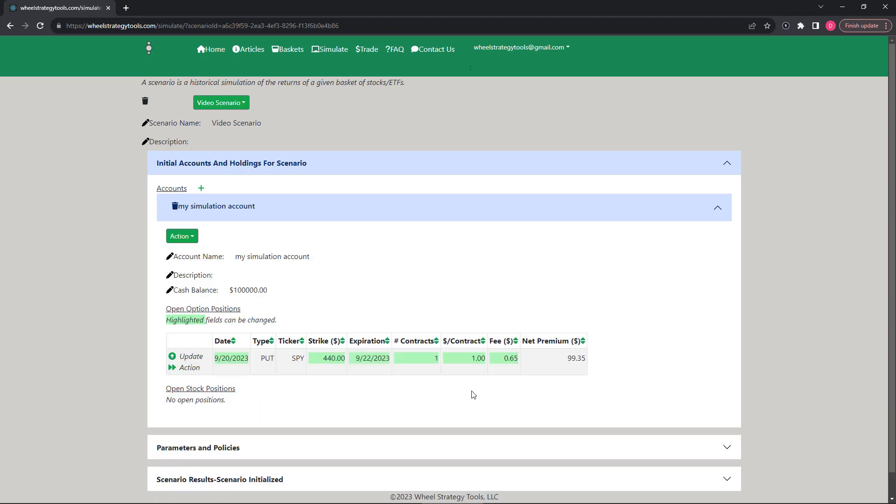
pyautogui.click(183, 239)
pyautogui.click(196, 285)
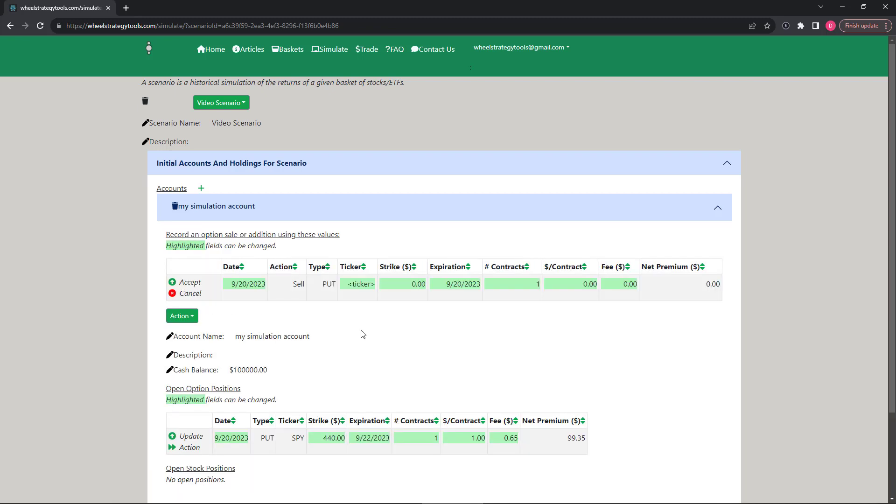
pyautogui.click(173, 294)
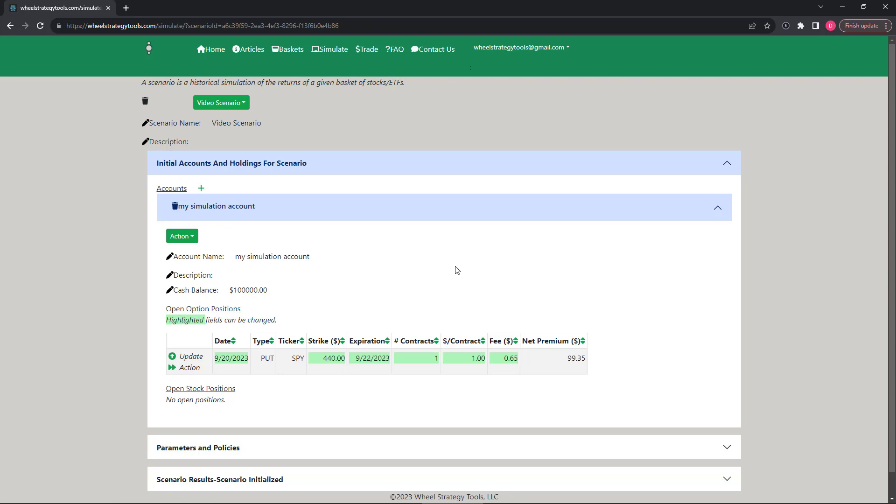
# Start adding a stock position with no effect on cash to the simulation account, choosing QQQ as its ticker.
pyautogui.click(192, 237)
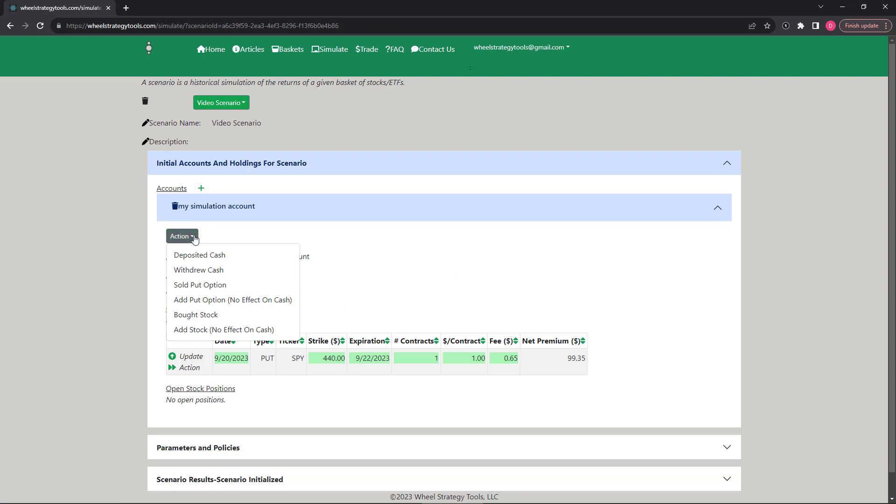
pyautogui.click(206, 330)
pyautogui.click(412, 287)
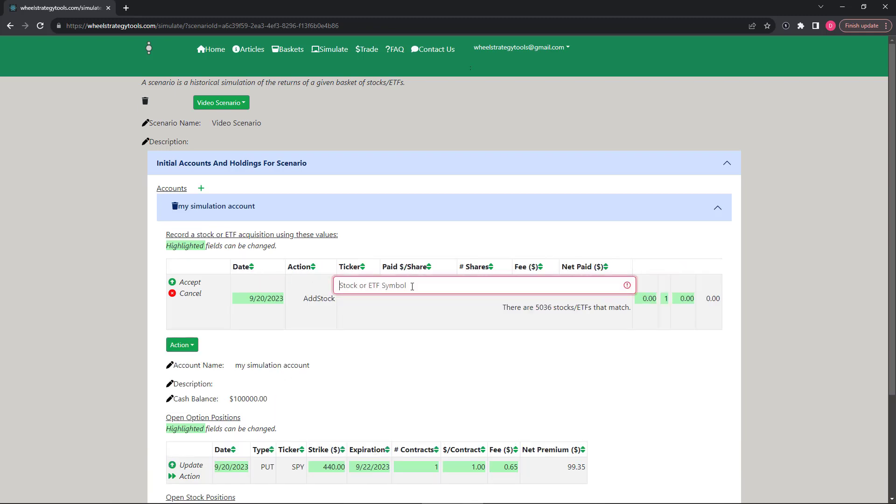
pyautogui.write('QQQ')
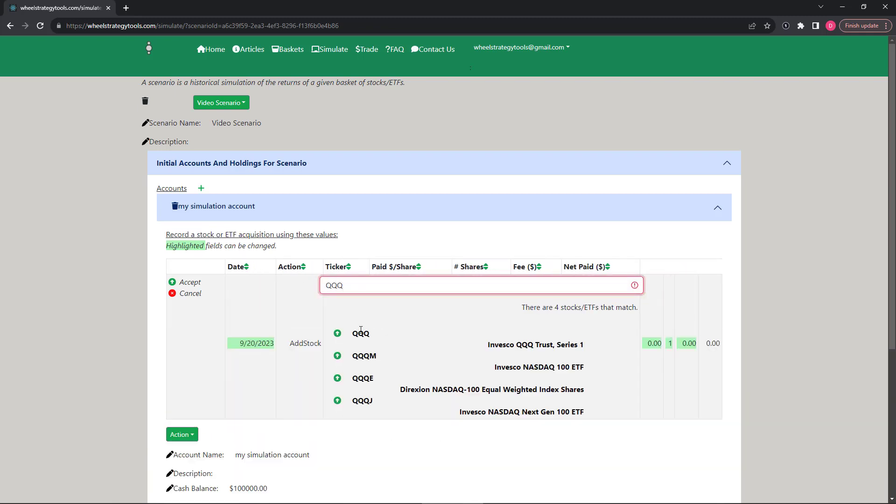
pyautogui.click(360, 332)
# Set the price paid per share of the QQQ stock entry to $360.
pyautogui.click(457, 282)
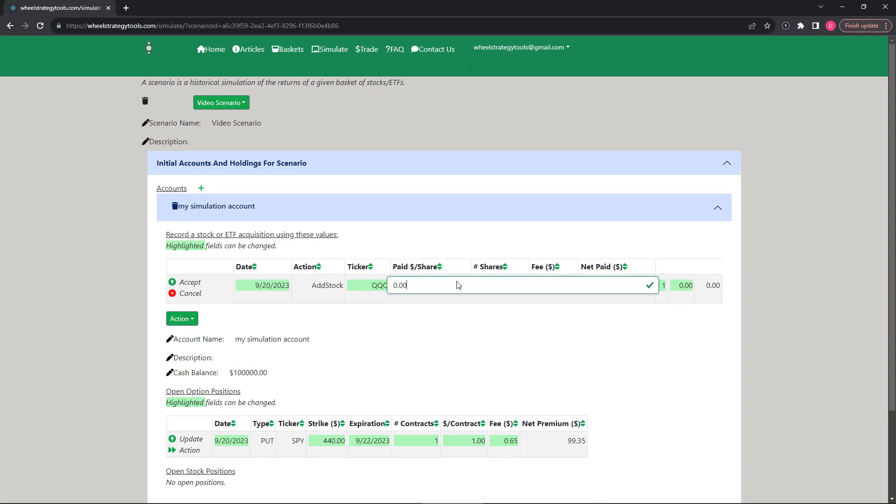
pyautogui.press('BackSpace')
pyautogui.press('BackSpace')
pyautogui.press('BackSpace')
pyautogui.press('BackSpace')
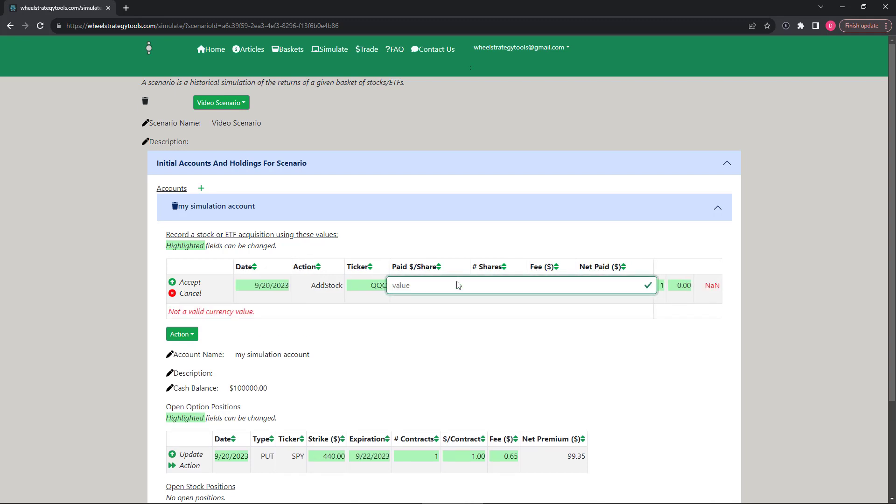
pyautogui.write('360')
pyautogui.press('Return')
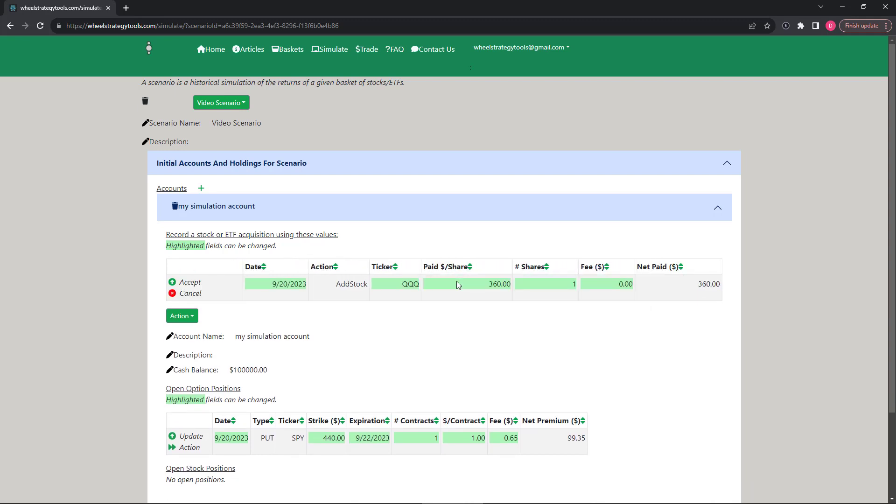
# Set the QQQ entry's number of shares to 100 and accept the stock acquisition.
pyautogui.click(536, 285)
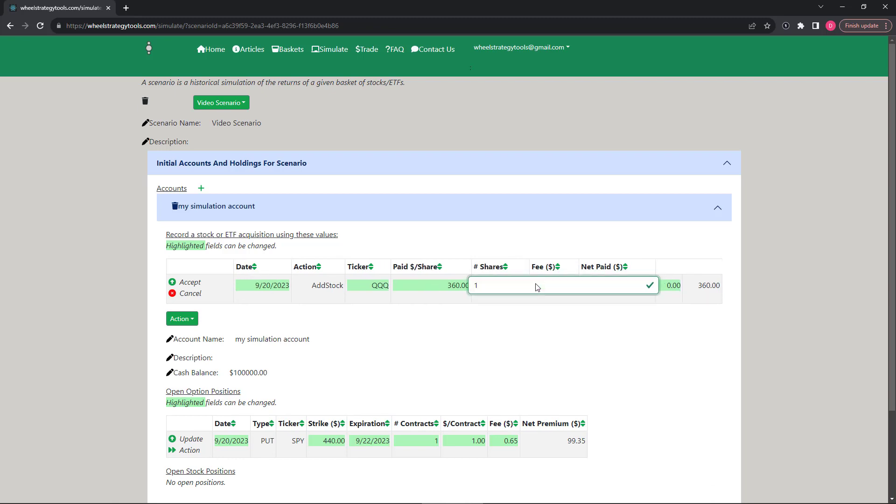
pyautogui.write('00')
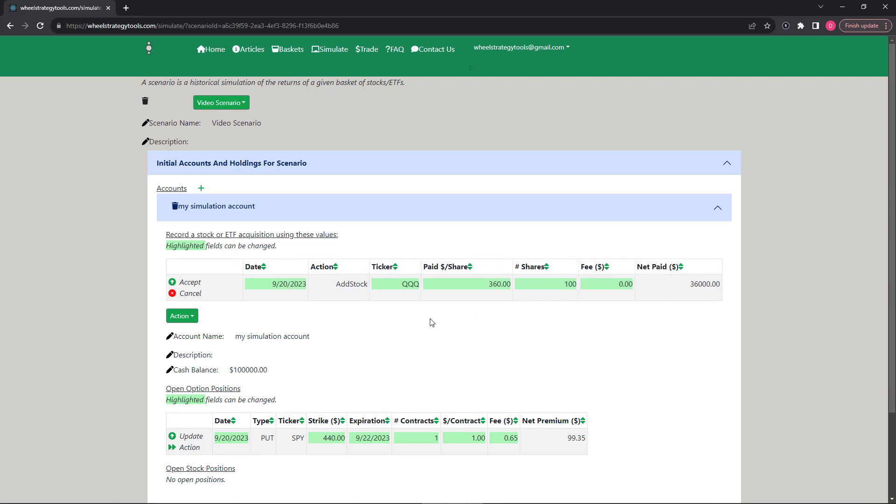
pyautogui.click(172, 283)
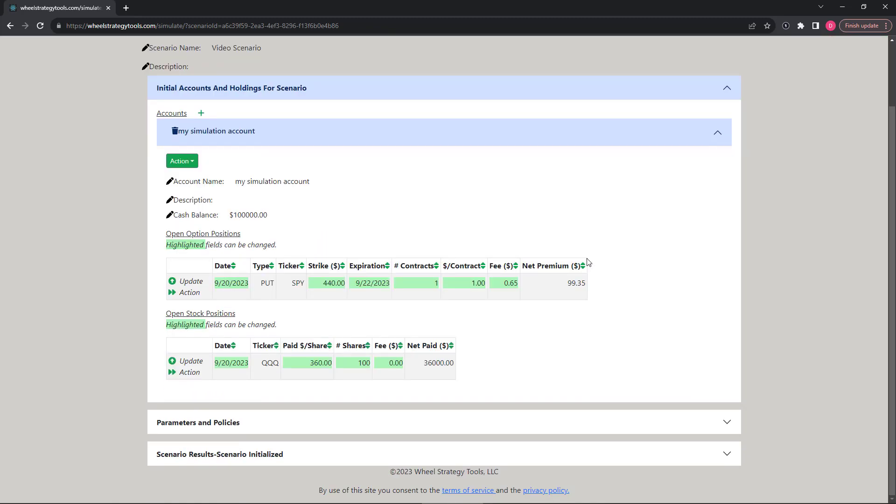
pyautogui.click(190, 164)
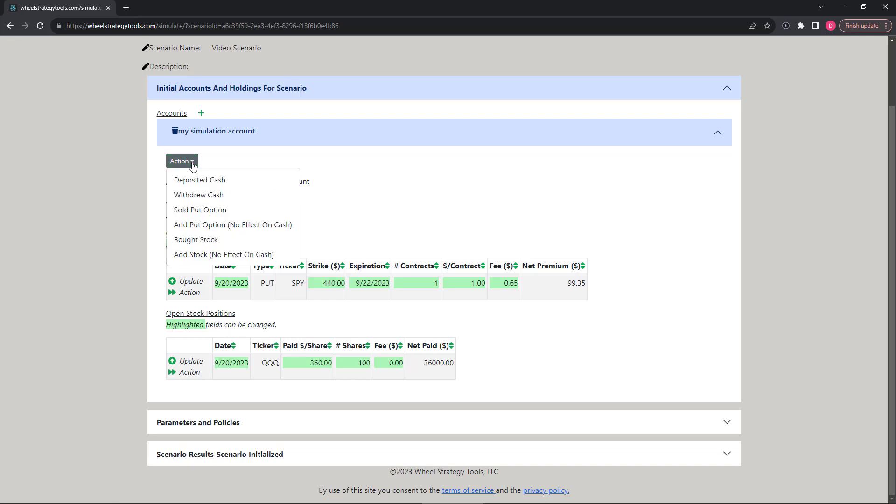
pyautogui.click(200, 242)
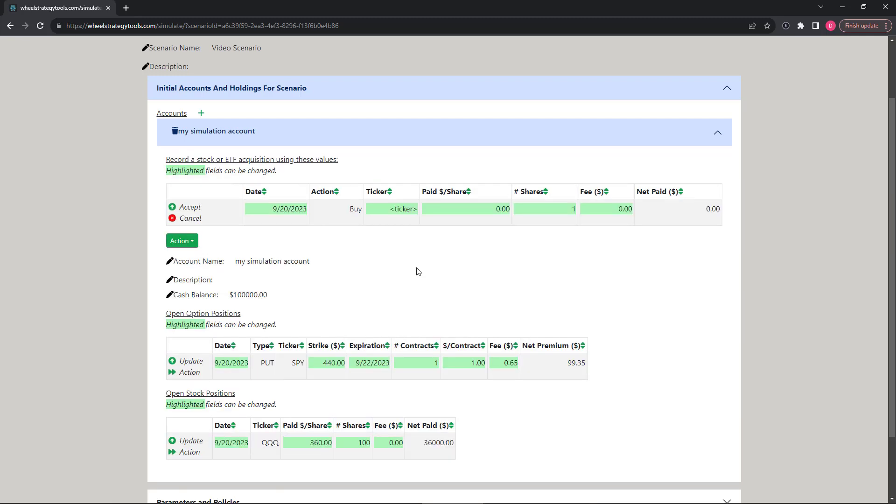
pyautogui.click(173, 219)
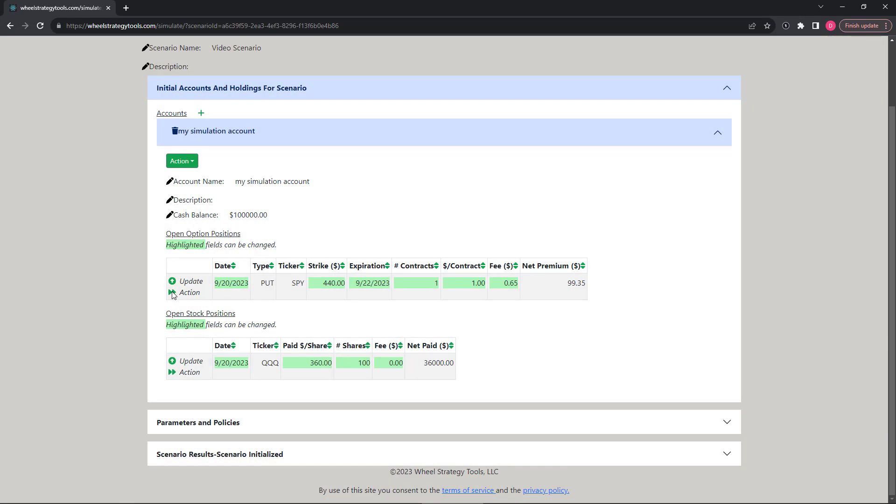
# Review the actions offered for the open SPY put option and for the open QQQ stock position.
pyautogui.click(171, 292)
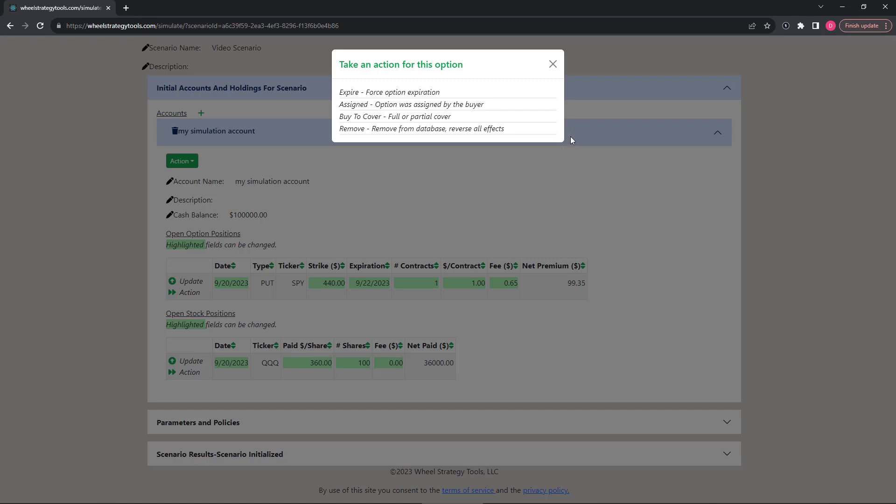
pyautogui.click(552, 66)
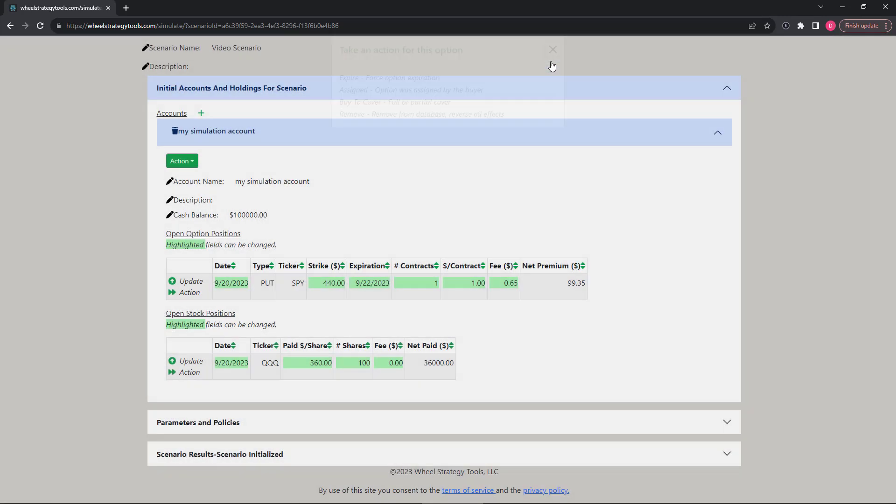
pyautogui.click(171, 372)
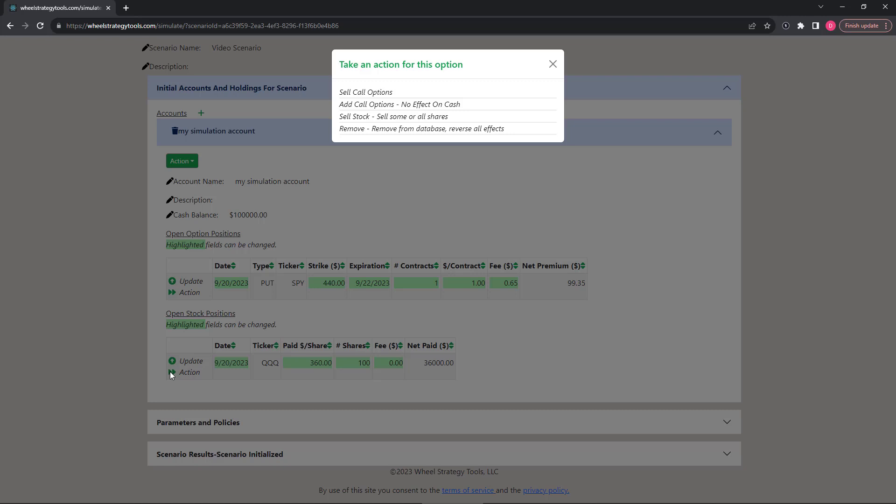
pyautogui.click(553, 64)
# Start adding a new account in the accounts and holdings of the Trade page.
pyautogui.scroll(2, 472, 105)
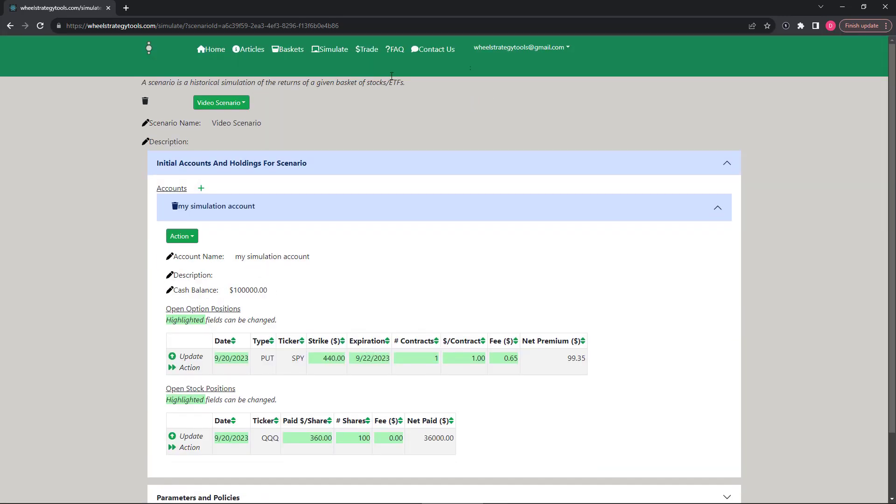
pyautogui.click(371, 54)
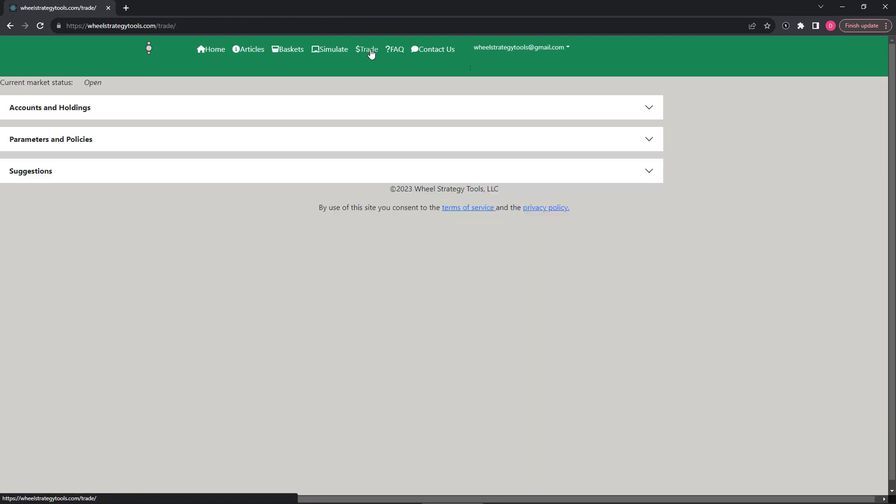
pyautogui.click(651, 116)
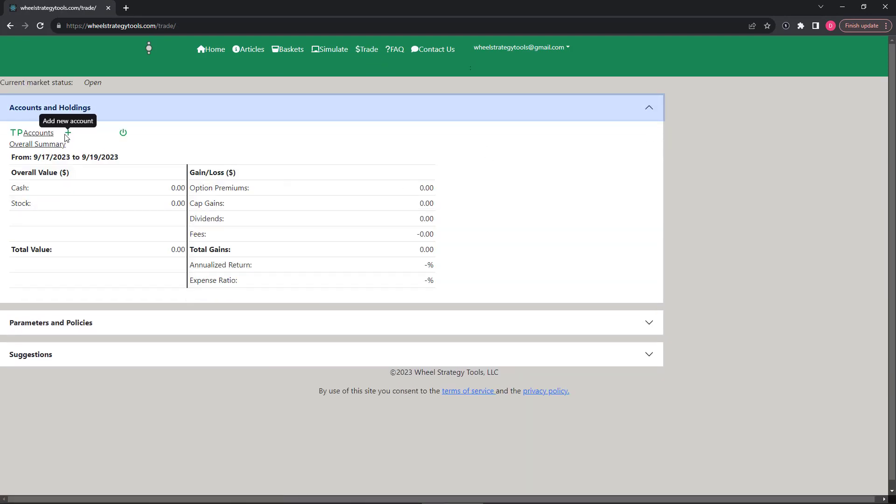
pyautogui.click(67, 134)
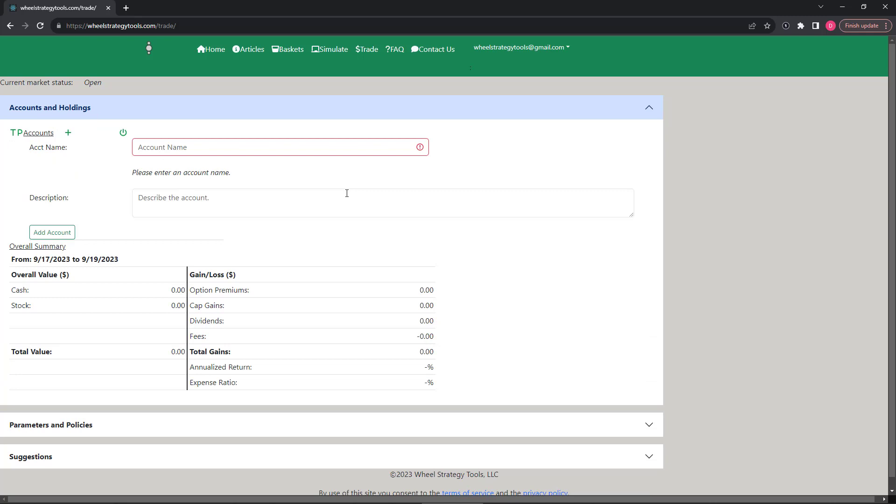